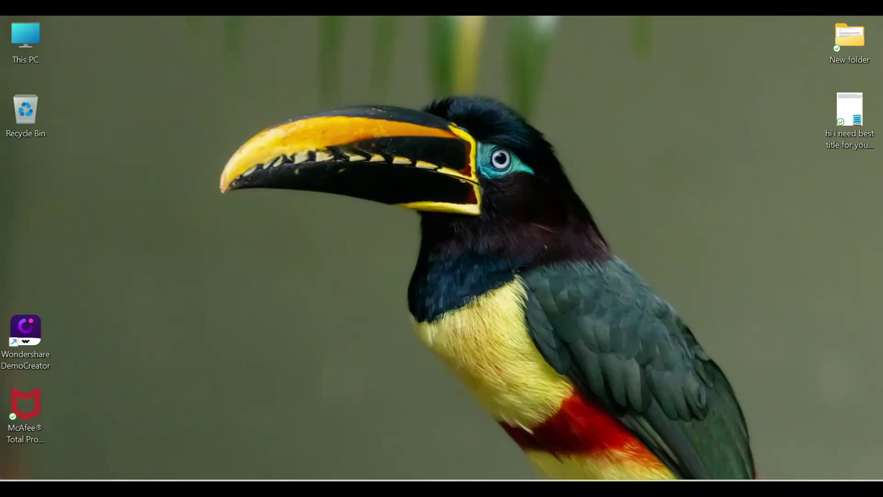
# Toggle Group 1 to compare before/after, then close the portrait without saving
pyautogui.click(593, 419)
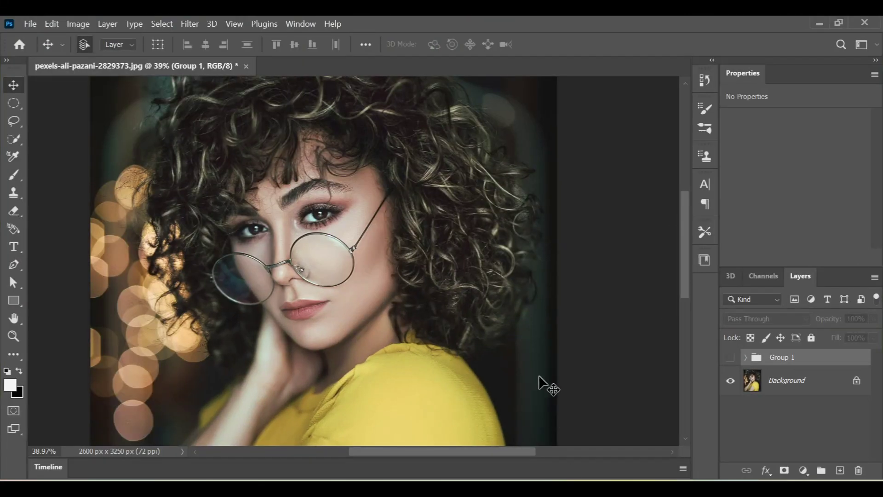
pyautogui.click(731, 358)
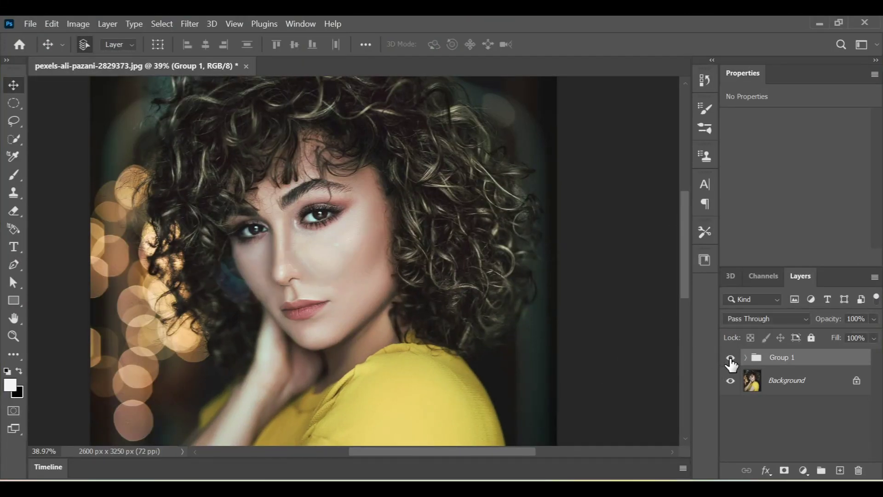
pyautogui.click(731, 358)
pyautogui.click(730, 358)
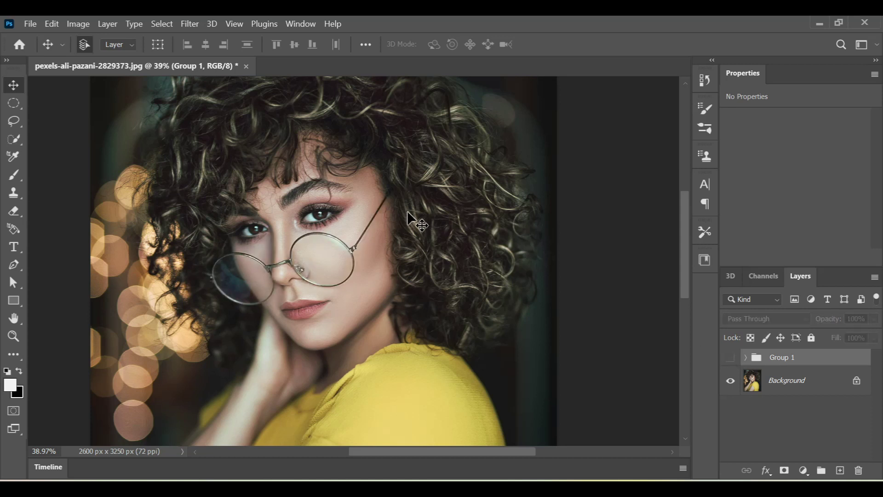
pyautogui.click(247, 66)
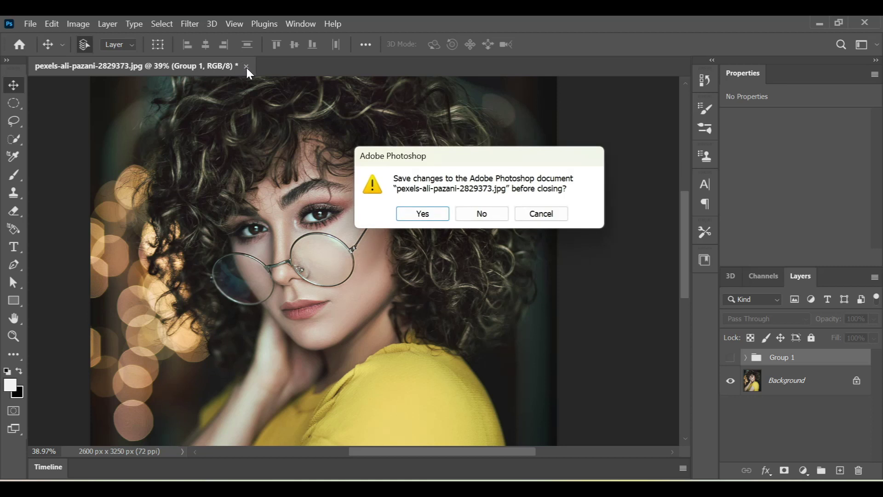
pyautogui.click(481, 217)
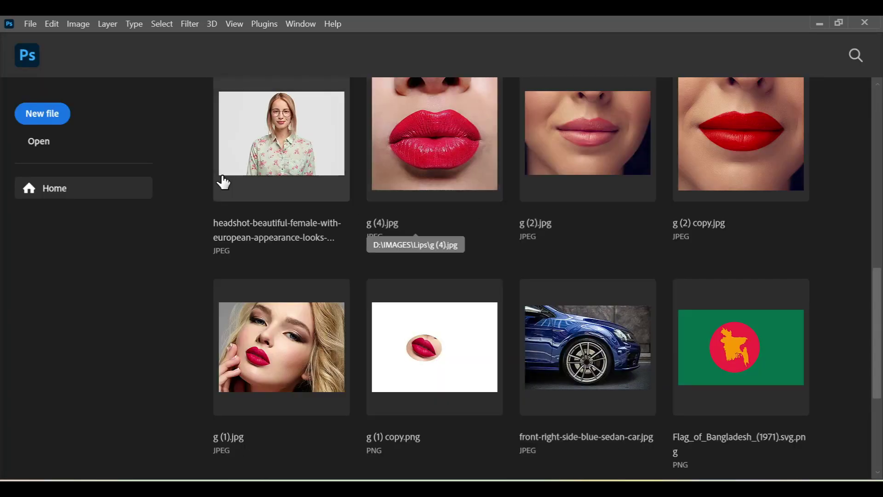
# Open pexels-ali-pazani-2829373.jpg from the IMAGES folder as a new document
pyautogui.scroll(5, 300, 276)
pyautogui.scroll(5, 296, 272)
pyautogui.scroll(1, 297, 273)
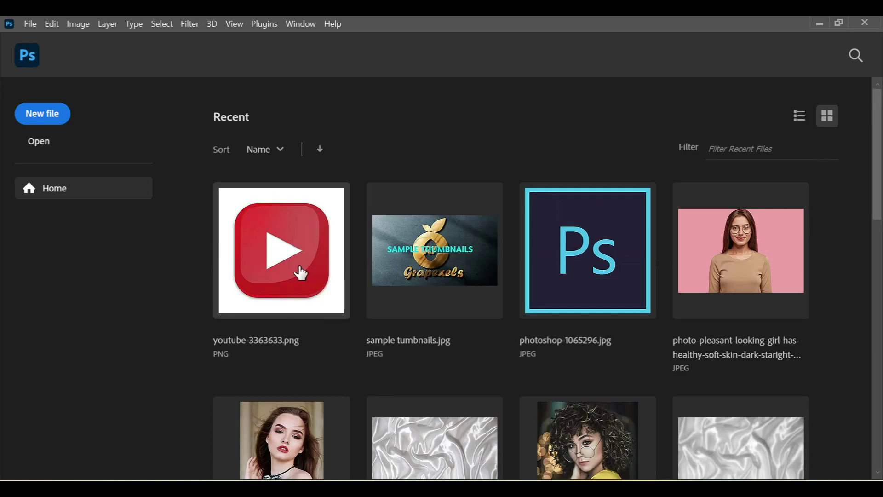
pyautogui.click(42, 141)
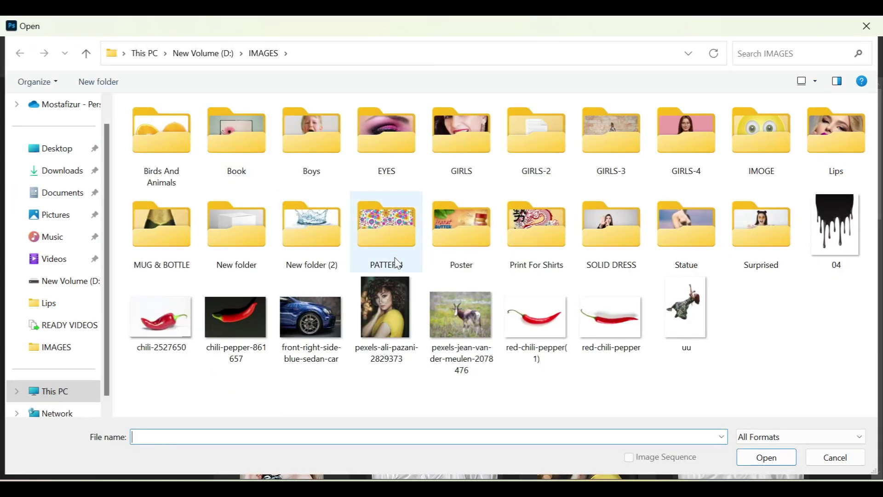
pyautogui.click(382, 311)
pyautogui.click(762, 457)
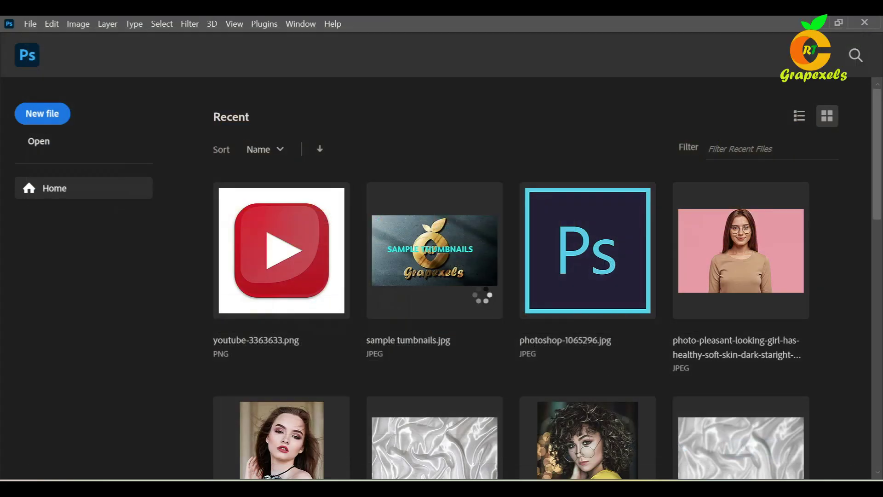
pyautogui.scroll(3, 472, 289)
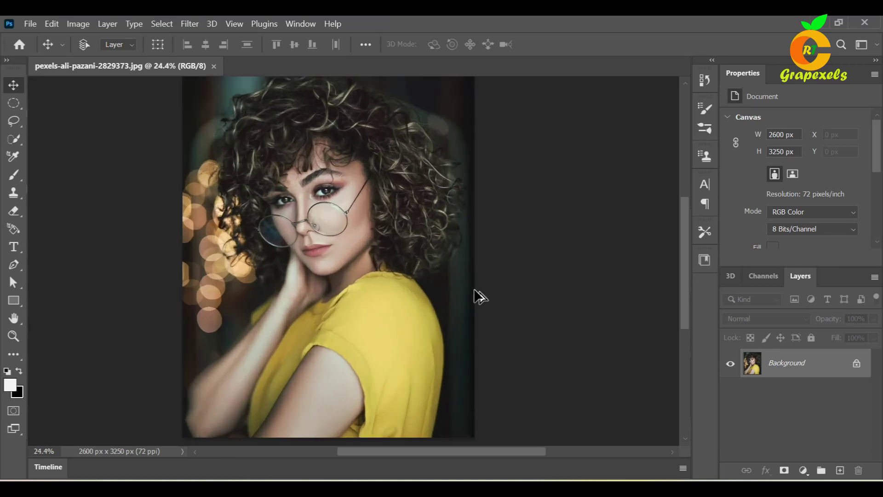
# Duplicate the Background layer as Background copy and hide the original Background
pyautogui.scroll(3, 478, 296)
pyautogui.moveTo(317, 242); pyautogui.dragTo(528, 327)
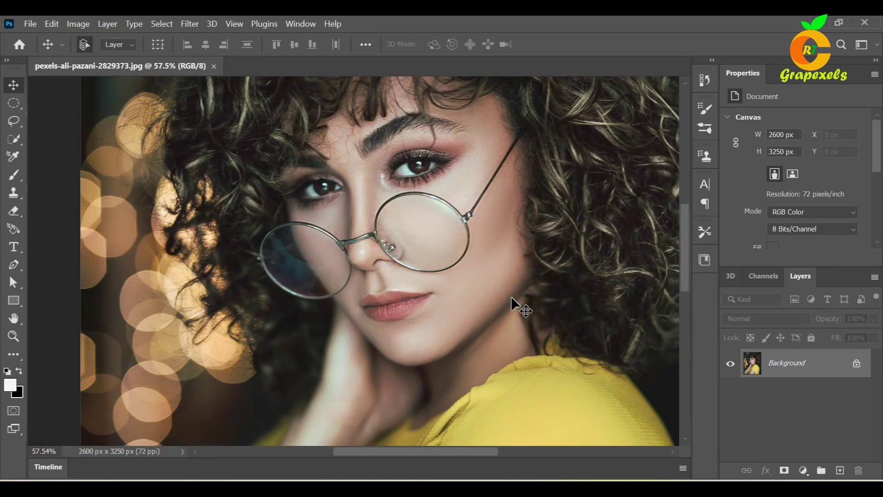
pyautogui.scroll(2, 479, 302)
pyautogui.moveTo(474, 305); pyautogui.dragTo(469, 305)
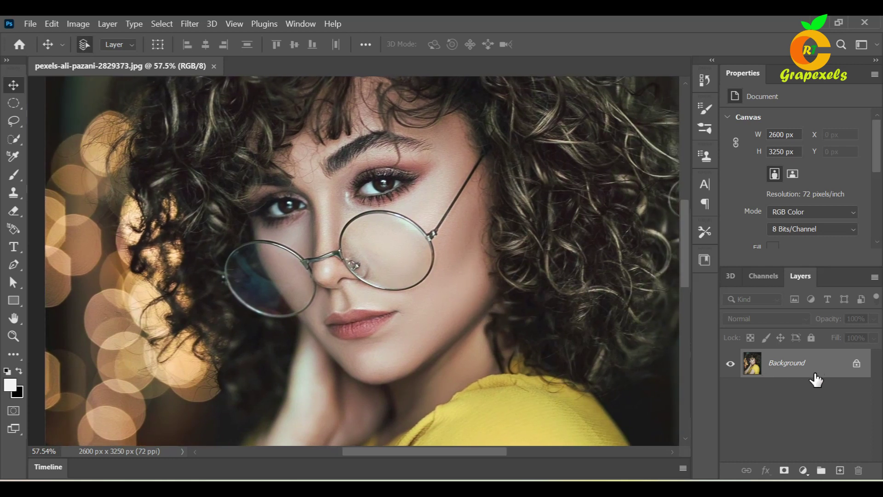
pyautogui.moveTo(841, 373); pyautogui.dragTo(840, 471)
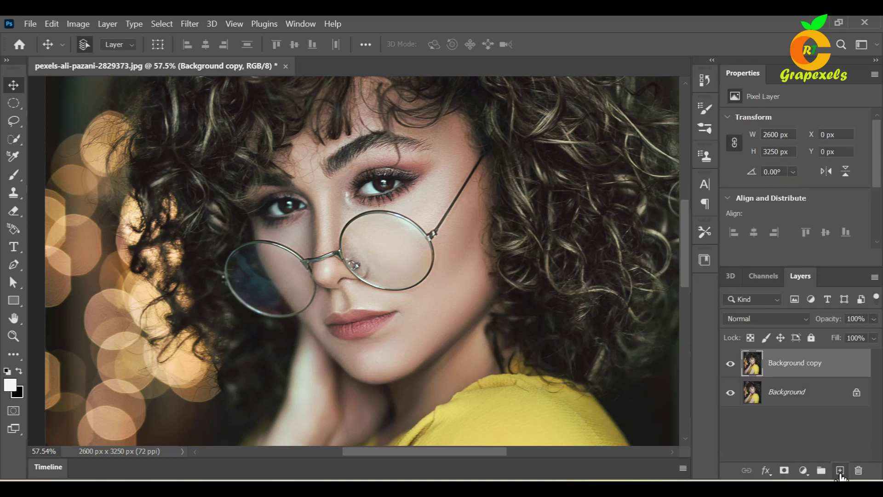
pyautogui.click(730, 393)
pyautogui.click(13, 354)
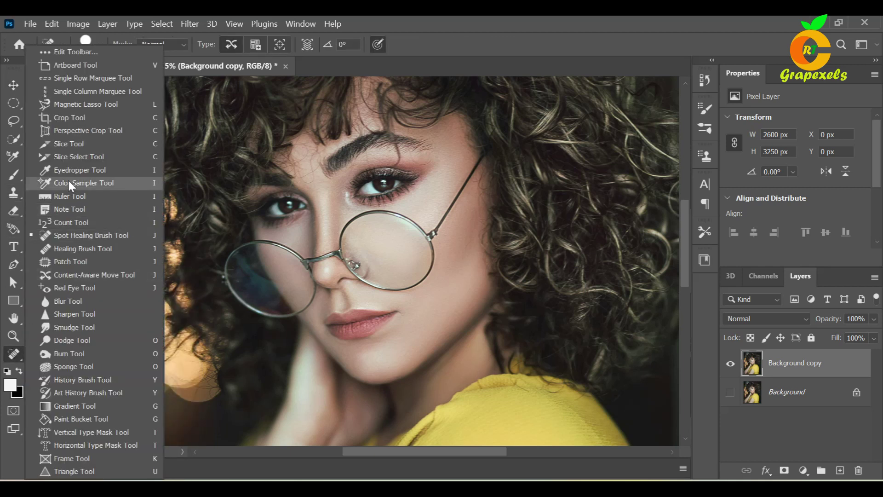
# Spot-heal the upper temple arm near the hairline with a 28 px Spot Healing Brush
pyautogui.click(79, 235)
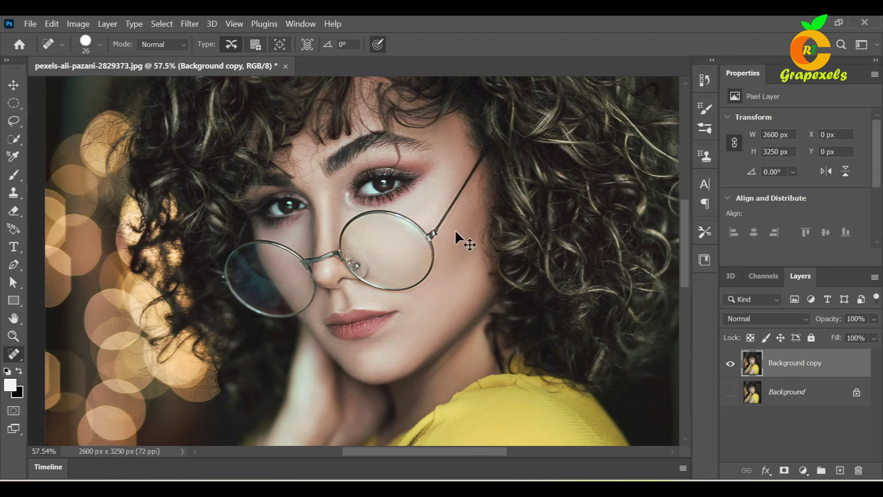
pyautogui.scroll(1, 456, 228)
pyautogui.scroll(2, 456, 227)
pyautogui.scroll(2, 456, 227)
pyautogui.scroll(1, 457, 227)
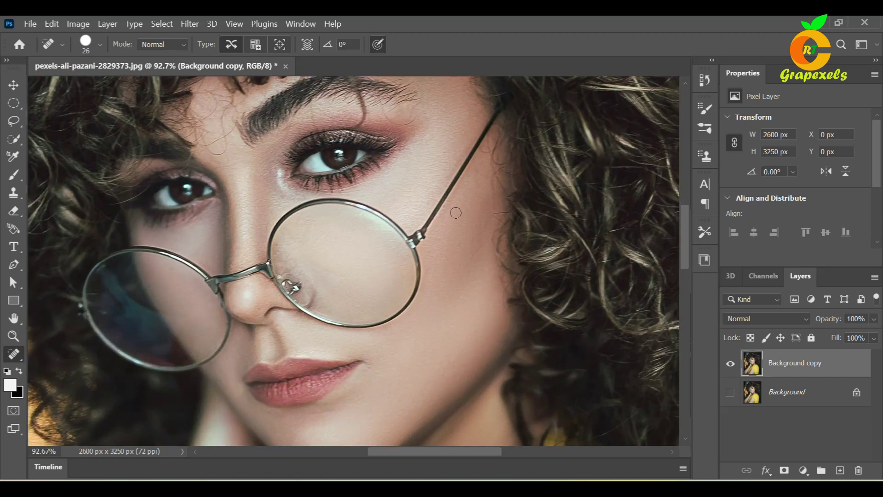
pyautogui.moveTo(478, 204); pyautogui.dragTo(480, 228)
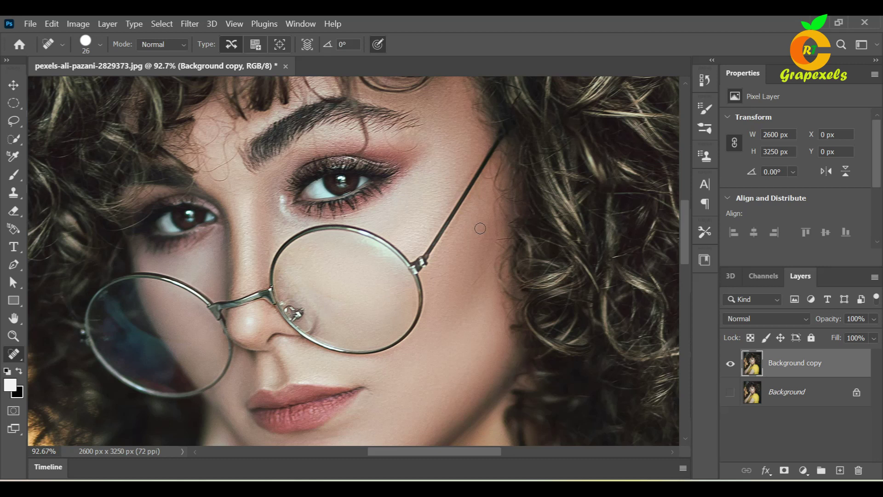
pyautogui.click(99, 44)
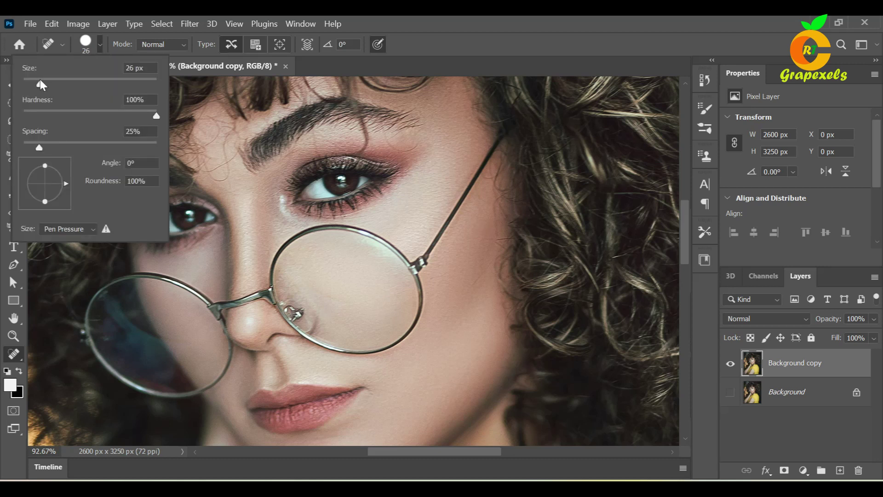
pyautogui.moveTo(40, 81); pyautogui.dragTo(42, 82)
pyautogui.click(498, 152)
pyautogui.moveTo(501, 141); pyautogui.dragTo(460, 216)
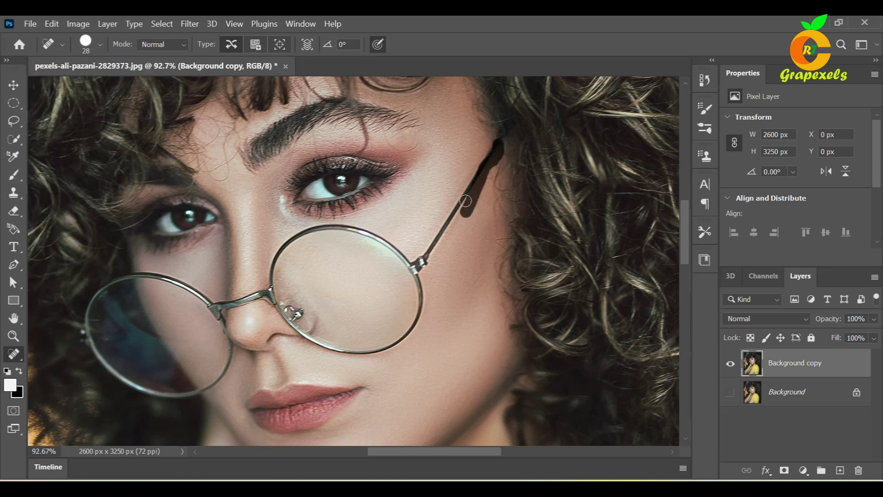
pyautogui.moveTo(492, 147); pyautogui.dragTo(426, 259)
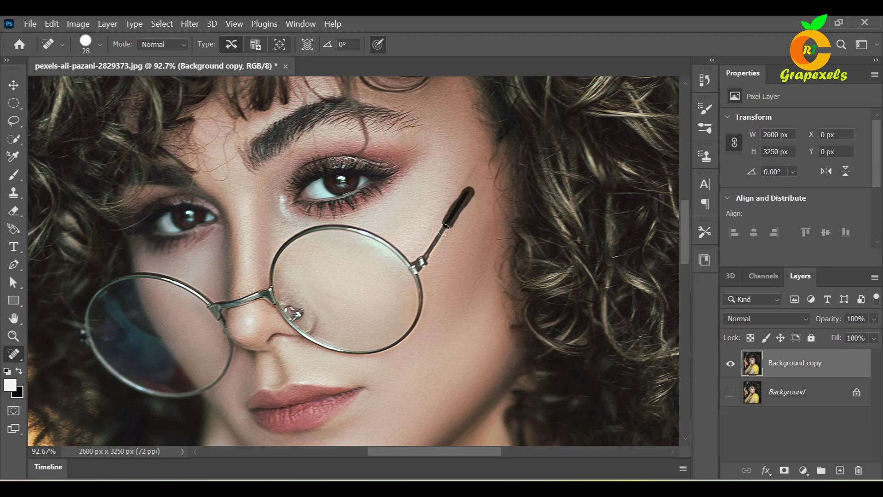
# Paint Spot Healing strokes over the hinge, the right lens rim and the nose bridge
pyautogui.moveTo(415, 262)
pyautogui.mouseDown()
pyautogui.moveTo(420, 276)
pyautogui.moveTo(426, 270)
pyautogui.moveTo(417, 273)
pyautogui.moveTo(423, 305)
pyautogui.moveTo(368, 357)
pyautogui.mouseUp()
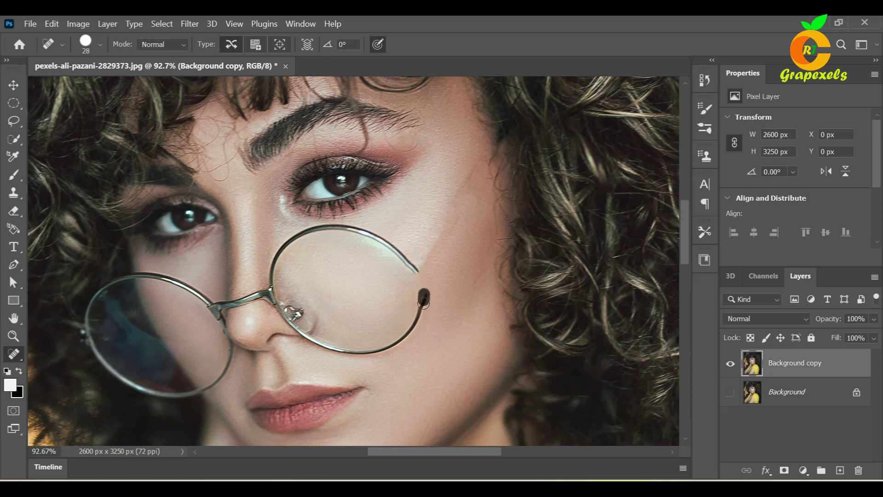
pyautogui.moveTo(388, 350)
pyautogui.mouseDown()
pyautogui.moveTo(306, 341)
pyautogui.moveTo(277, 295)
pyautogui.mouseUp()
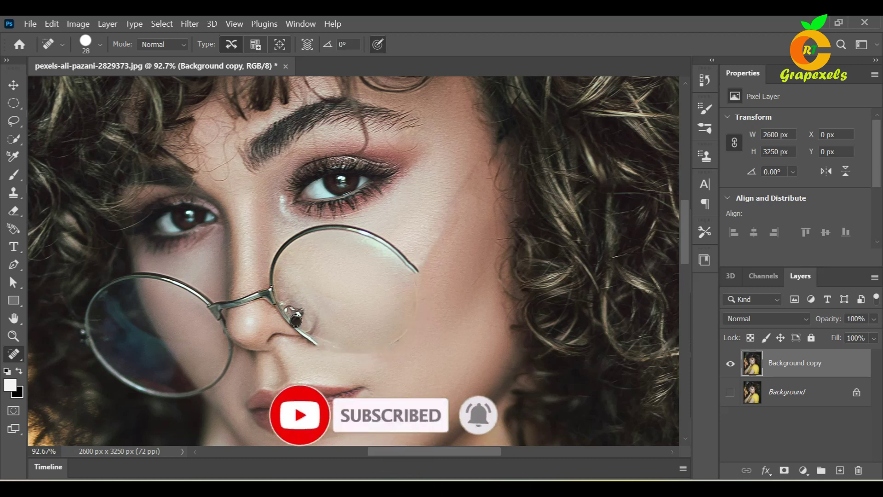
pyautogui.moveTo(270, 261)
pyautogui.mouseDown()
pyautogui.moveTo(271, 294)
pyautogui.moveTo(271, 261)
pyautogui.moveTo(399, 255)
pyautogui.moveTo(415, 282)
pyautogui.mouseUp()
pyautogui.moveTo(271, 287)
pyautogui.mouseDown()
pyautogui.moveTo(222, 304)
pyautogui.moveTo(293, 325)
pyautogui.moveTo(298, 314)
pyautogui.moveTo(296, 323)
pyautogui.moveTo(279, 307)
pyautogui.moveTo(291, 318)
pyautogui.mouseUp()
pyautogui.scroll(3, 379, 321)
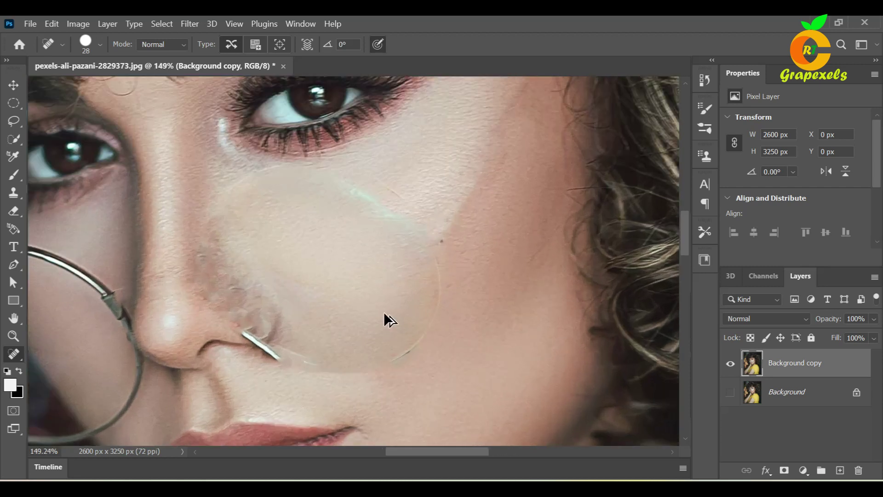
# Heal away the nose pad, the left rim over eye and hair, and the lower lens rim
pyautogui.moveTo(277, 348)
pyautogui.mouseDown()
pyautogui.moveTo(253, 341)
pyautogui.moveTo(239, 321)
pyautogui.mouseUp()
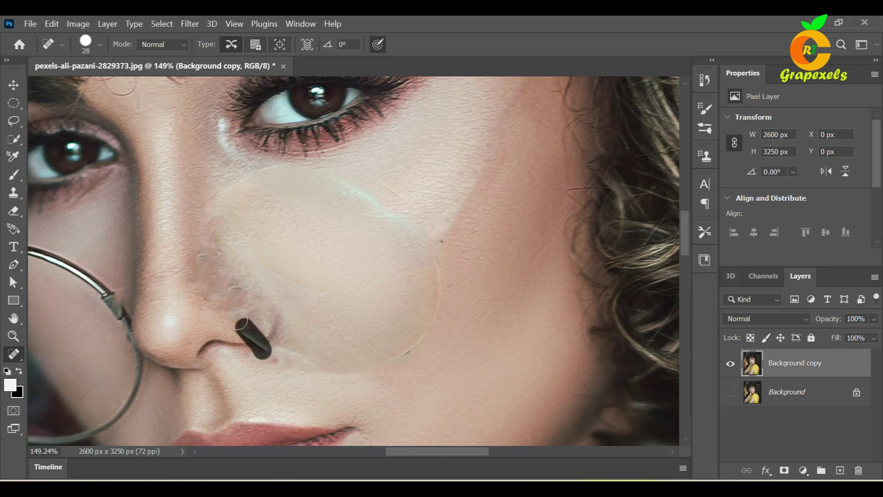
pyautogui.moveTo(275, 349); pyautogui.dragTo(464, 270)
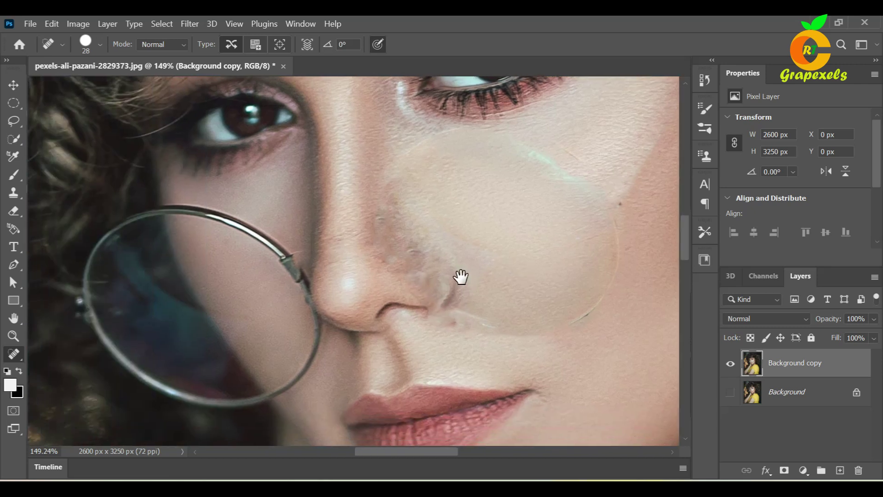
pyautogui.moveTo(323, 246)
pyautogui.mouseDown()
pyautogui.moveTo(347, 296)
pyautogui.moveTo(327, 368)
pyautogui.mouseUp()
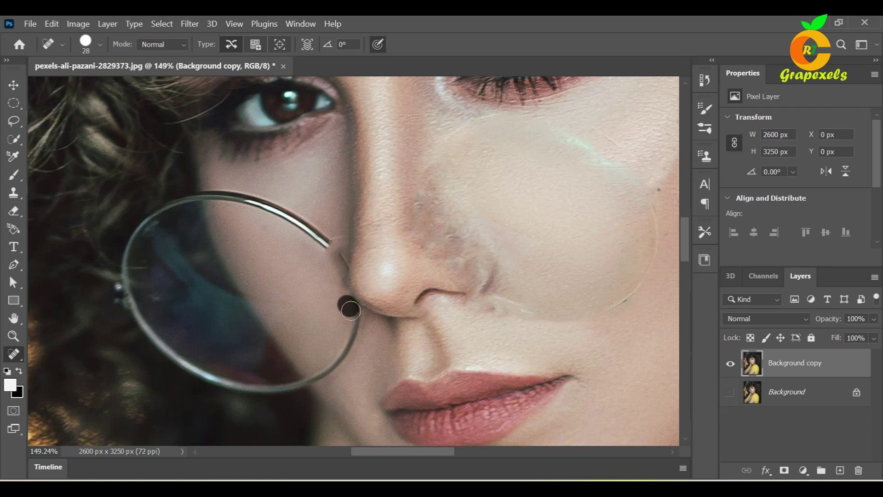
pyautogui.moveTo(333, 253)
pyautogui.mouseDown()
pyautogui.moveTo(342, 272)
pyautogui.moveTo(267, 219)
pyautogui.moveTo(217, 202)
pyautogui.mouseUp()
pyautogui.moveTo(300, 214)
pyautogui.mouseDown()
pyautogui.moveTo(198, 194)
pyautogui.moveTo(119, 299)
pyautogui.mouseUp()
pyautogui.moveTo(133, 254); pyautogui.dragTo(138, 319)
pyautogui.moveTo(99, 270)
pyautogui.mouseDown()
pyautogui.moveTo(157, 302)
pyautogui.moveTo(251, 385)
pyautogui.mouseUp()
pyautogui.moveTo(306, 382); pyautogui.dragTo(186, 377)
pyautogui.moveTo(317, 377); pyautogui.dragTo(344, 367)
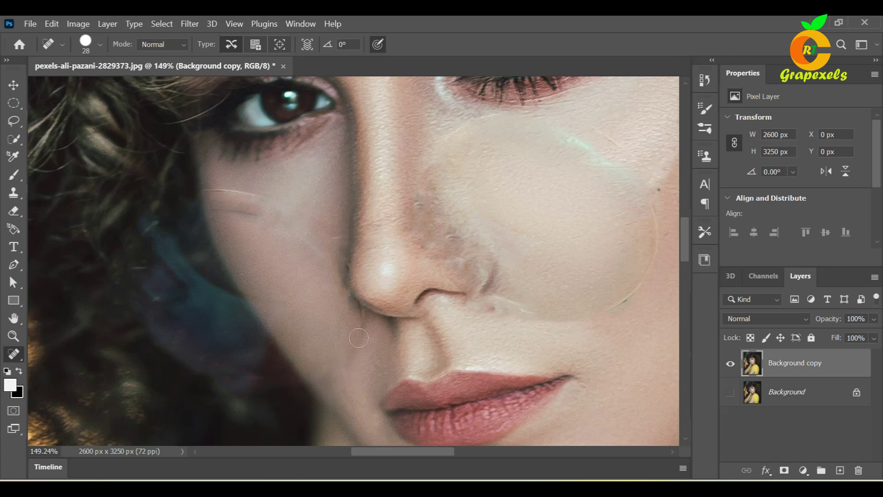
# Smooth the skin under the nose wing and duplicate the layer as Background copy 2
pyautogui.moveTo(404, 357); pyautogui.dragTo(352, 413)
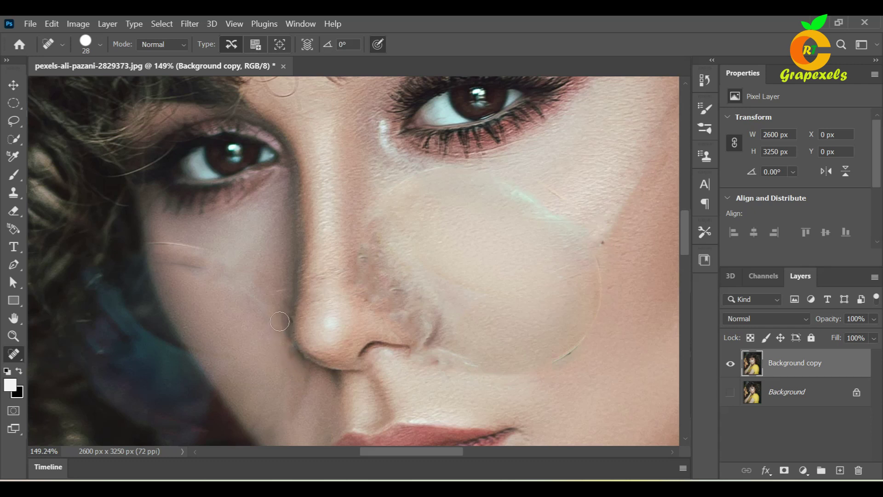
pyautogui.moveTo(334, 375); pyautogui.dragTo(329, 395)
pyautogui.scroll(-3, 421, 295)
pyautogui.scroll(-2, 423, 281)
pyautogui.scroll(-1, 424, 278)
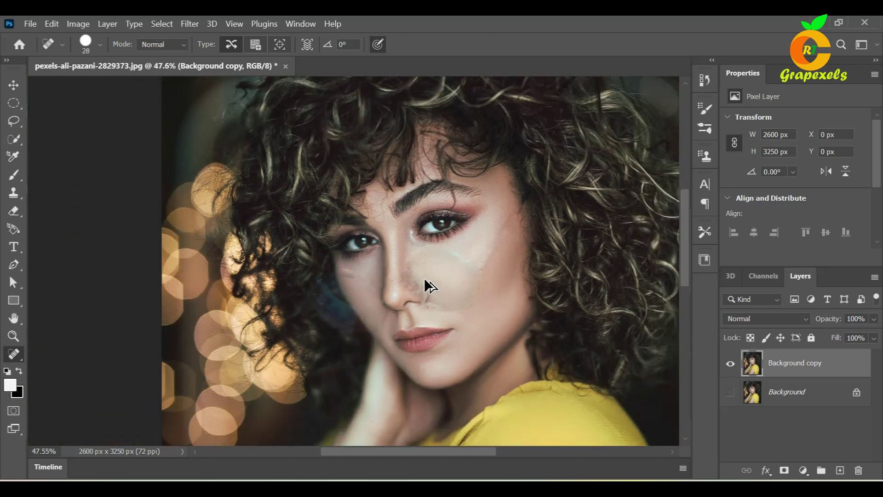
pyautogui.moveTo(410, 319); pyautogui.dragTo(388, 312)
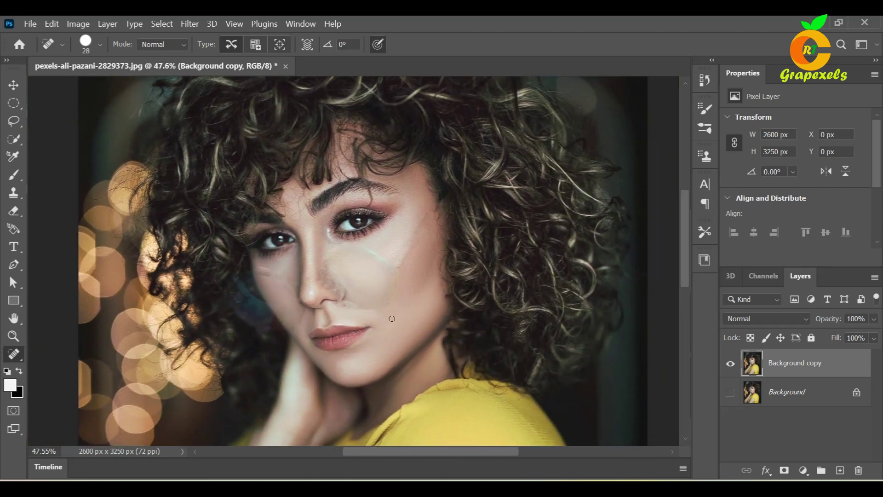
pyautogui.moveTo(824, 363)
pyautogui.mouseDown()
pyautogui.moveTo(831, 467)
pyautogui.moveTo(839, 469)
pyautogui.mouseUp()
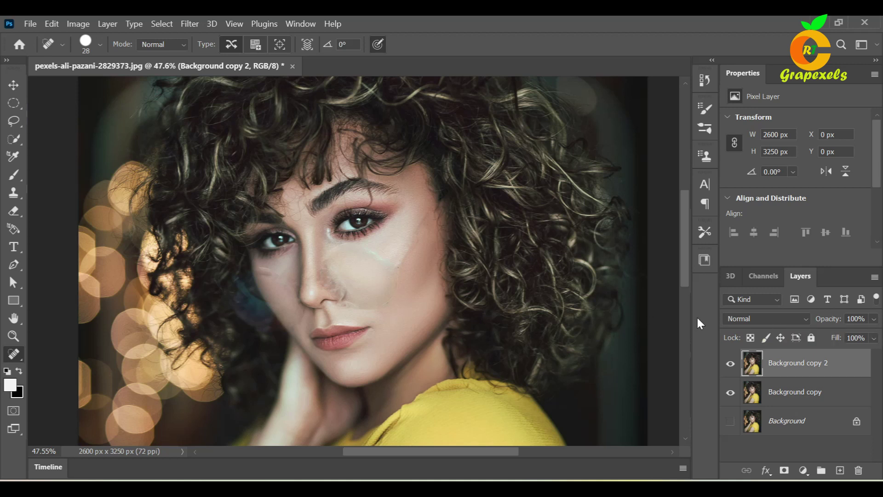
# Switch Background copy 2's blend mode to Vivid Light and apply Image > Adjustments > Invert
pyautogui.click(744, 319)
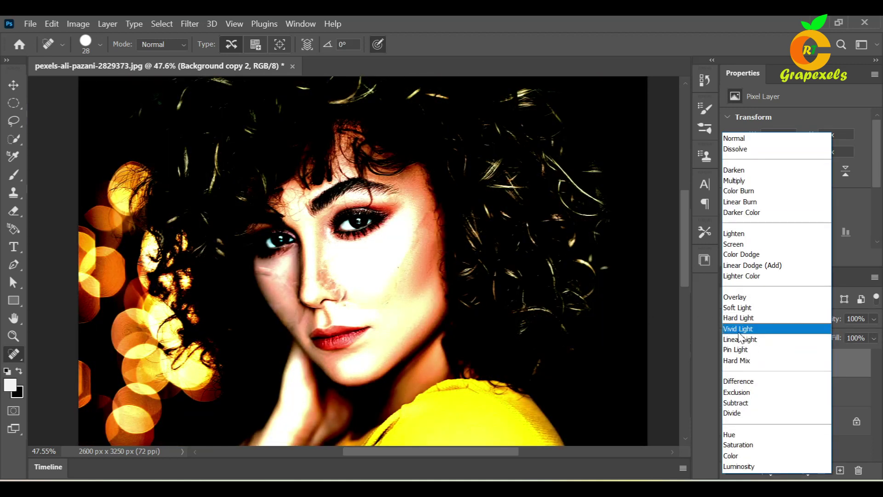
pyautogui.click(738, 329)
pyautogui.click(78, 24)
pyautogui.moveTo(98, 55)
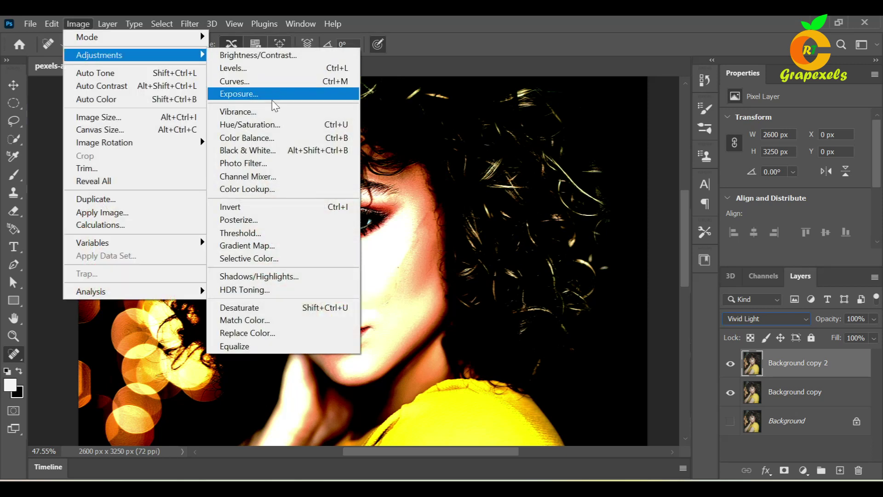
pyautogui.click(232, 207)
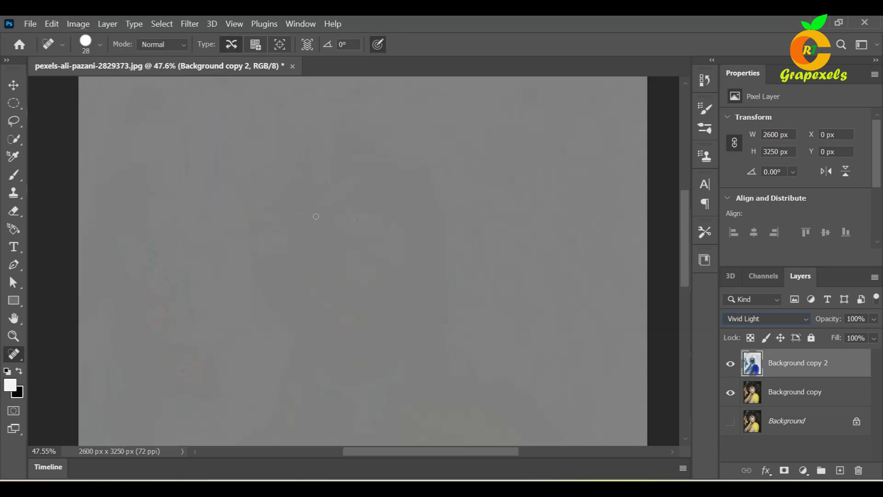
# Run Filter > Other > High Pass on Background copy 2 with a radius of about 20.8 pixels
pyautogui.click(194, 24)
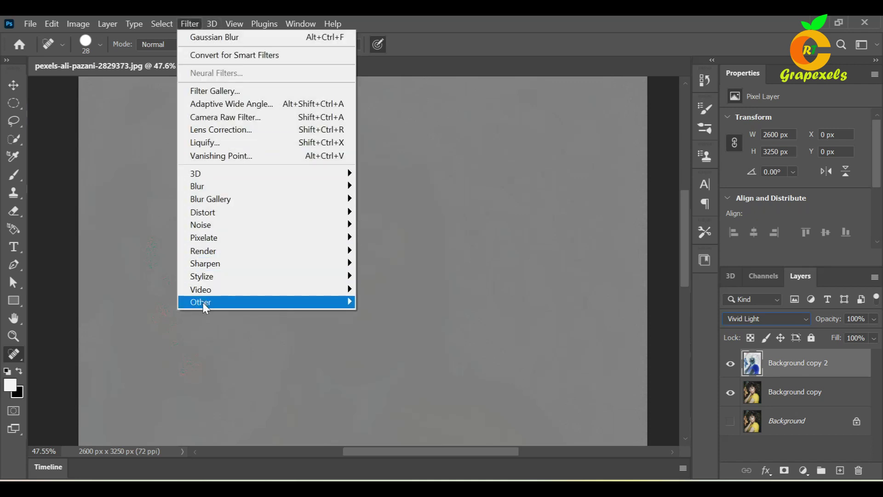
pyautogui.moveTo(262, 302)
pyautogui.click(385, 315)
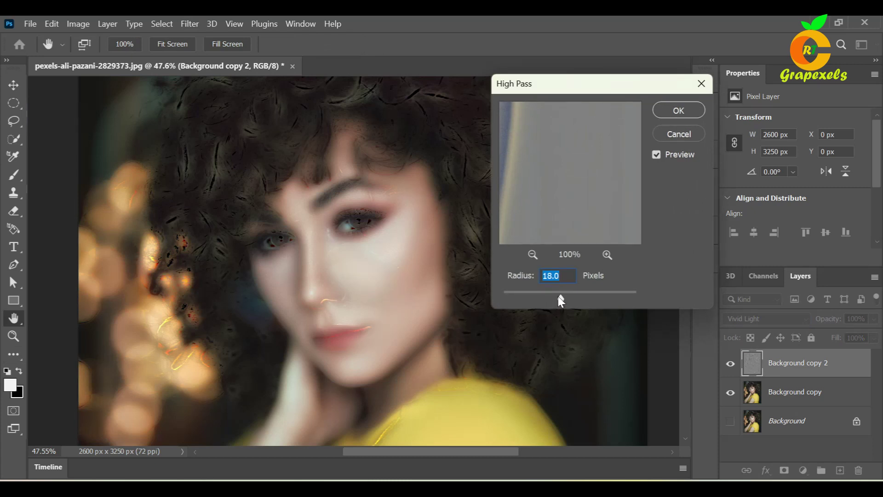
pyautogui.moveTo(560, 293); pyautogui.dragTo(565, 299)
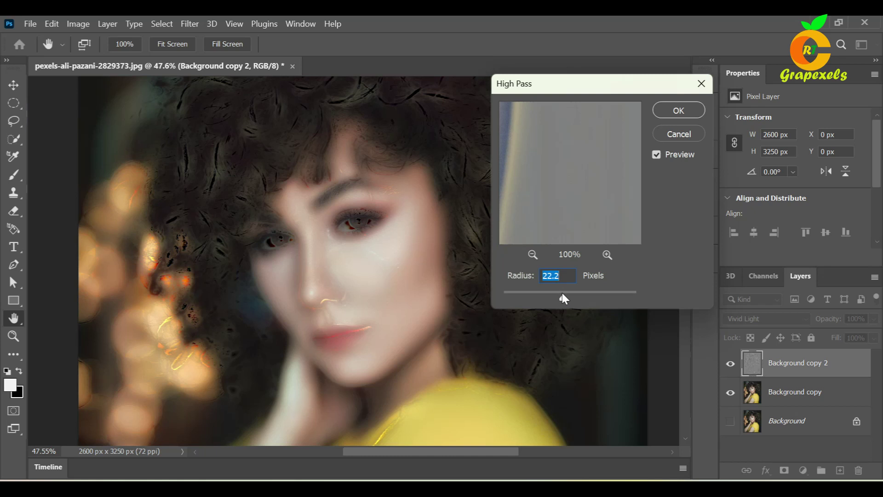
pyautogui.click(666, 114)
pyautogui.press('j')
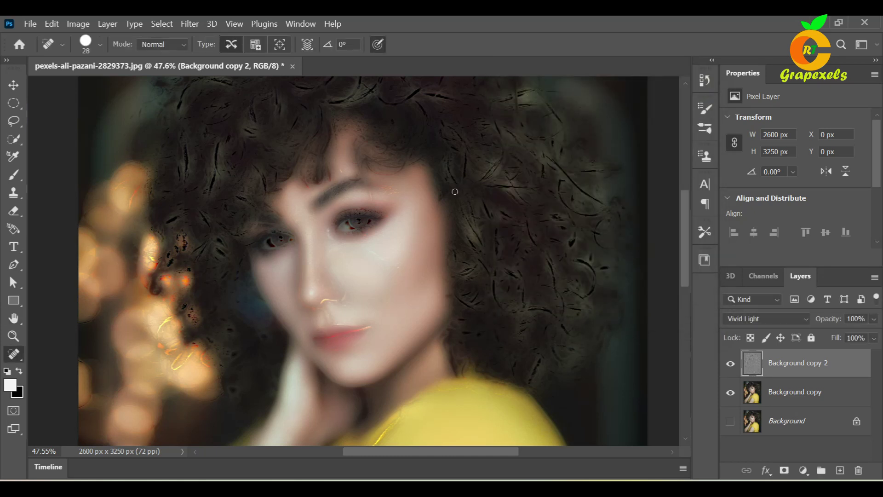
# Apply a Gaussian Blur of about 2.4 pixels to Background copy 2
pyautogui.click(192, 25)
pyautogui.moveTo(263, 186)
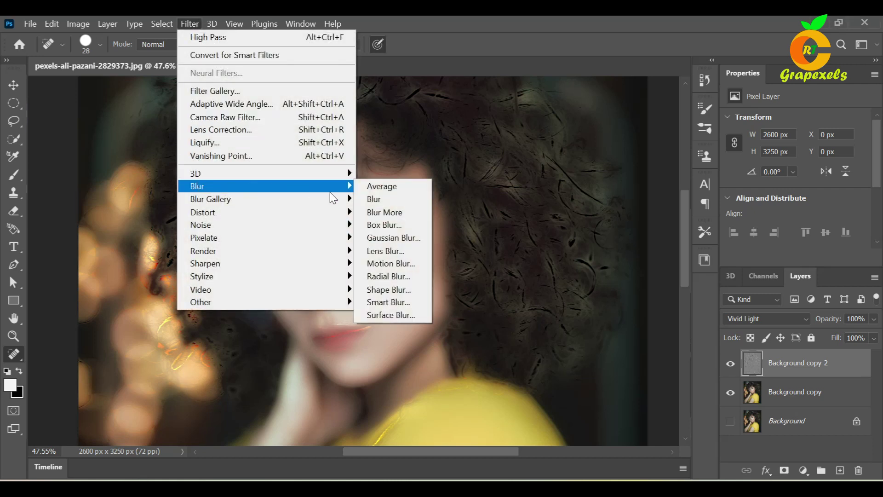
pyautogui.click(391, 238)
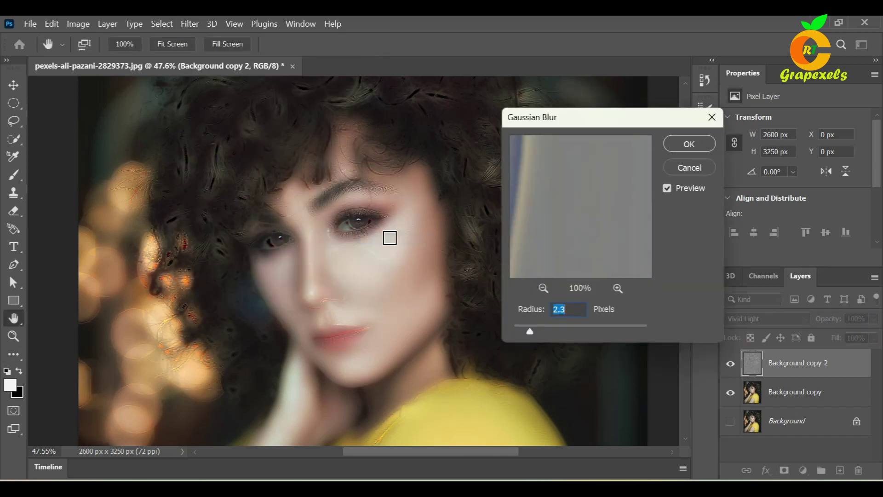
pyautogui.moveTo(530, 330); pyautogui.dragTo(530, 331)
pyautogui.click(690, 144)
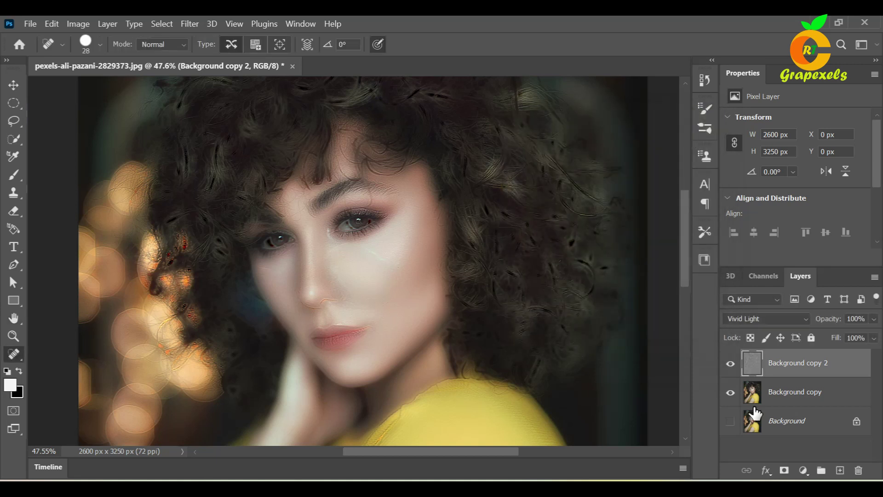
pyautogui.click(785, 471)
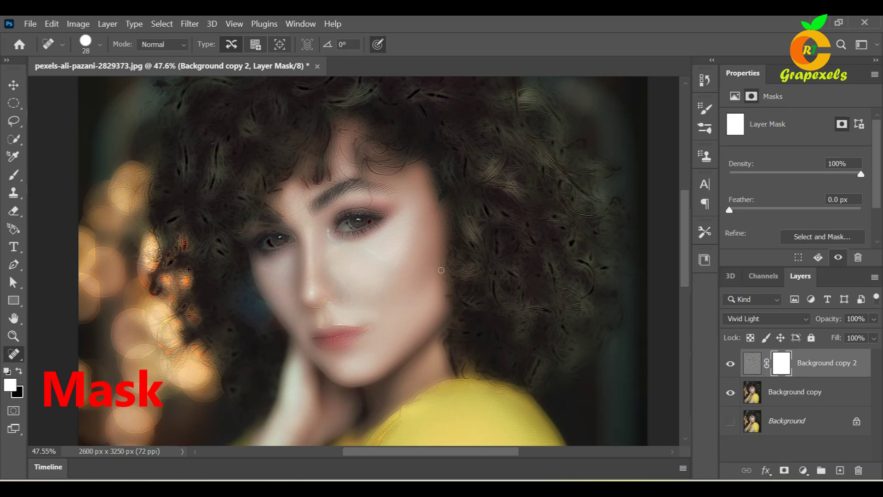
# Invert the layer mask to black and set up the Brush tool with 19% flow
pyautogui.click(78, 24)
pyautogui.moveTo(99, 55)
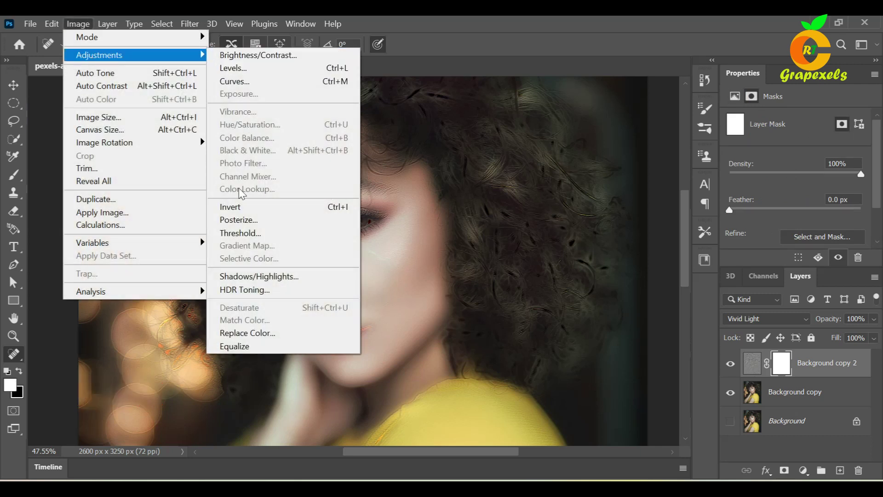
pyautogui.click(237, 206)
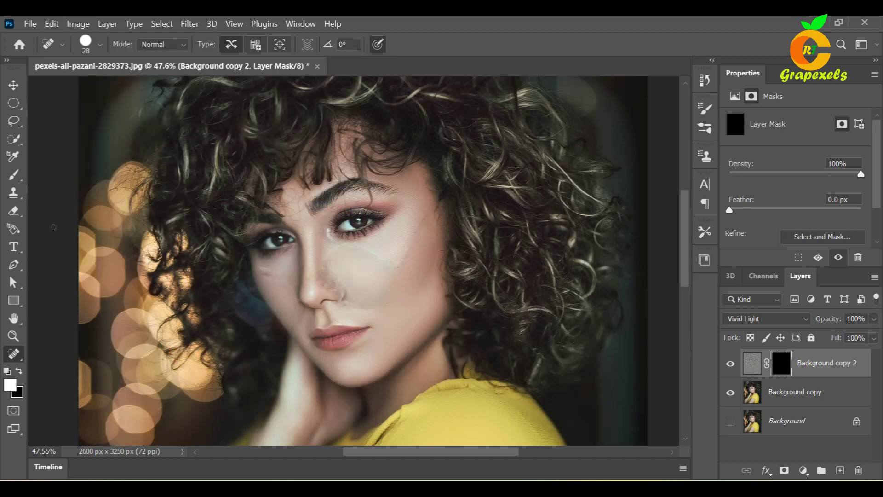
pyautogui.click(13, 176)
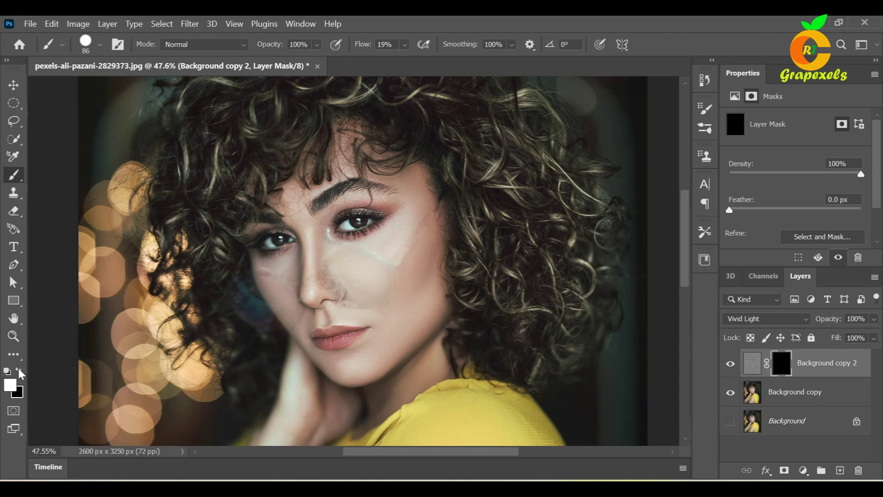
pyautogui.click(405, 45)
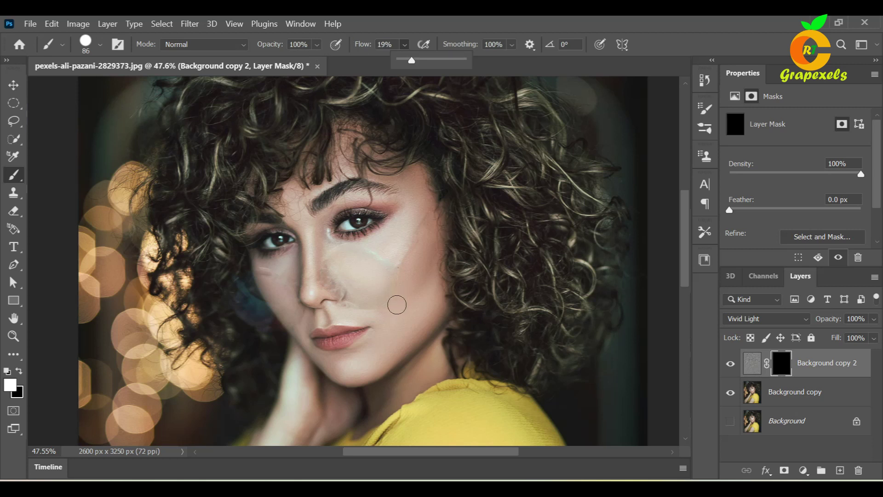
pyautogui.scroll(2, 411, 283)
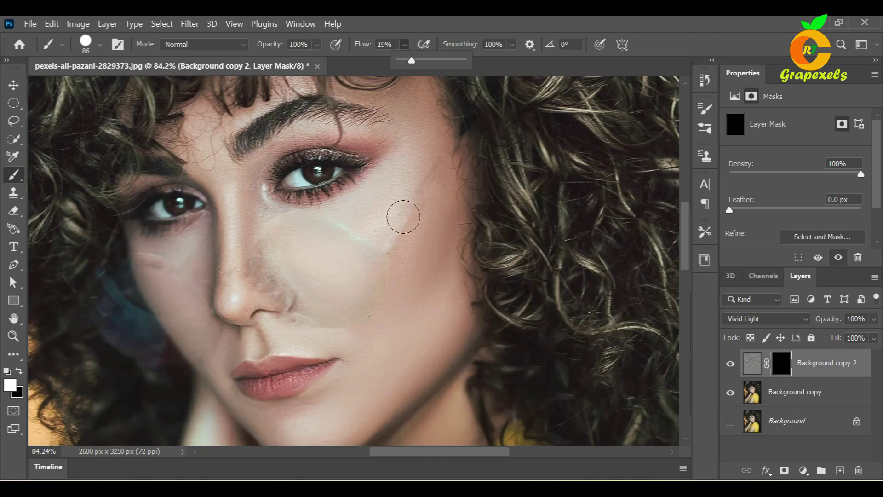
# Enlarge the brush to 124 px and paint smoothing across the cheek toward the under-eye
pyautogui.click(100, 45)
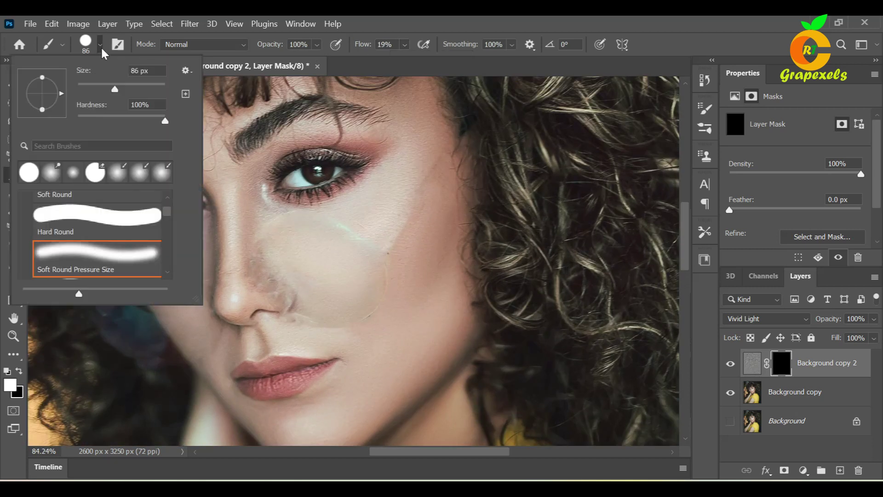
pyautogui.moveTo(119, 85); pyautogui.dragTo(133, 87)
pyautogui.click(99, 44)
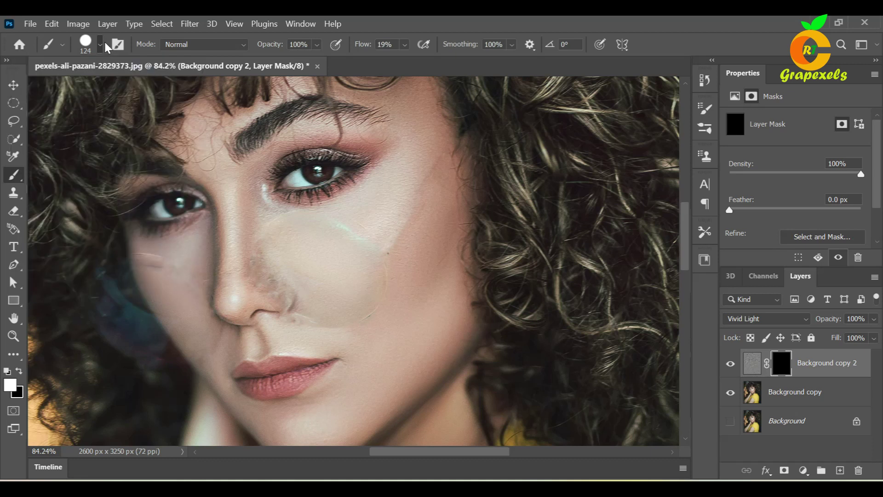
pyautogui.moveTo(361, 278)
pyautogui.mouseDown()
pyautogui.moveTo(407, 205)
pyautogui.moveTo(399, 205)
pyautogui.moveTo(381, 282)
pyautogui.moveTo(386, 256)
pyautogui.moveTo(373, 291)
pyautogui.moveTo(420, 191)
pyautogui.moveTo(421, 167)
pyautogui.moveTo(410, 214)
pyautogui.moveTo(361, 316)
pyautogui.moveTo(368, 326)
pyautogui.moveTo(319, 305)
pyautogui.moveTo(310, 320)
pyautogui.moveTo(286, 316)
pyautogui.moveTo(291, 327)
pyautogui.moveTo(261, 274)
pyautogui.moveTo(278, 276)
pyautogui.moveTo(244, 293)
pyautogui.moveTo(270, 226)
pyautogui.moveTo(336, 227)
pyautogui.moveTo(361, 243)
pyautogui.moveTo(302, 234)
pyautogui.moveTo(159, 268)
pyautogui.moveTo(166, 253)
pyautogui.moveTo(191, 290)
pyautogui.moveTo(138, 266)
pyautogui.moveTo(142, 252)
pyautogui.moveTo(173, 274)
pyautogui.mouseUp()
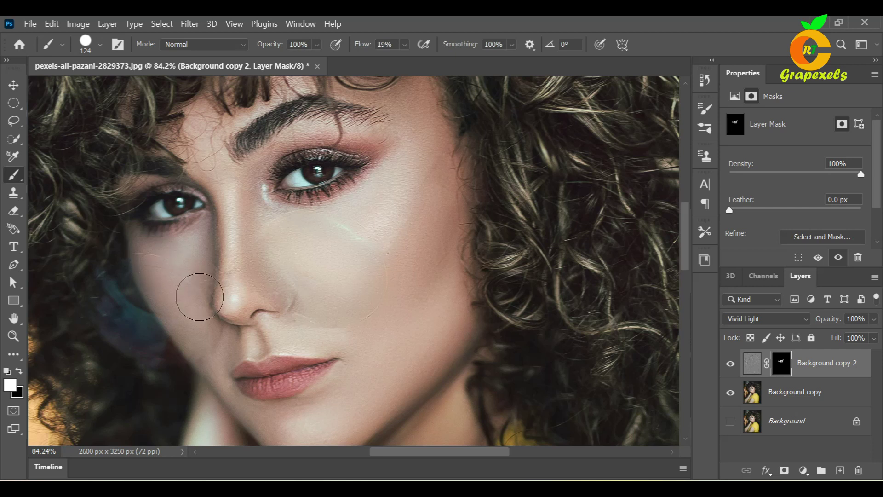
pyautogui.moveTo(238, 310); pyautogui.dragTo(394, 227)
pyautogui.moveTo(391, 270)
pyautogui.mouseDown()
pyautogui.moveTo(339, 207)
pyautogui.moveTo(292, 182)
pyautogui.moveTo(341, 203)
pyautogui.moveTo(354, 230)
pyautogui.moveTo(375, 211)
pyautogui.mouseUp()
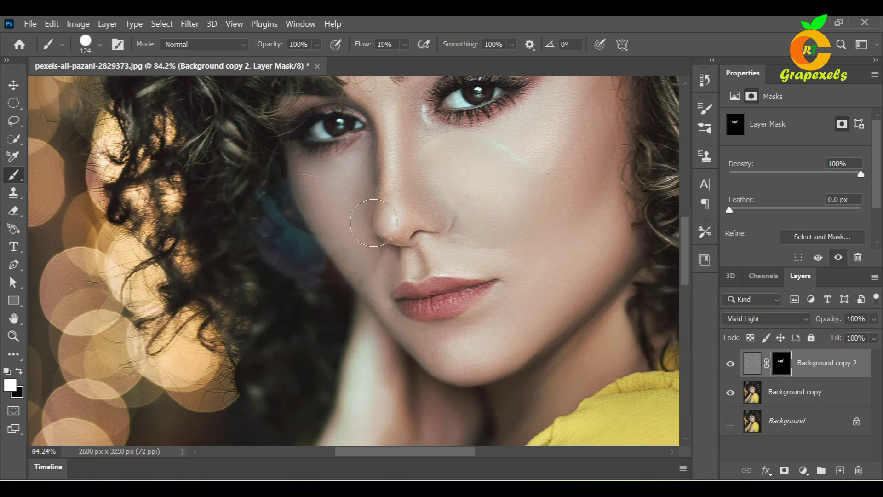
# Paint smoothing into the fold beside the nose up to its wing and down the cheek toward the chin
pyautogui.moveTo(382, 257)
pyautogui.mouseDown()
pyautogui.moveTo(389, 253)
pyautogui.moveTo(372, 262)
pyautogui.moveTo(430, 230)
pyautogui.moveTo(449, 230)
pyautogui.moveTo(381, 207)
pyautogui.moveTo(386, 174)
pyautogui.moveTo(378, 172)
pyautogui.mouseUp()
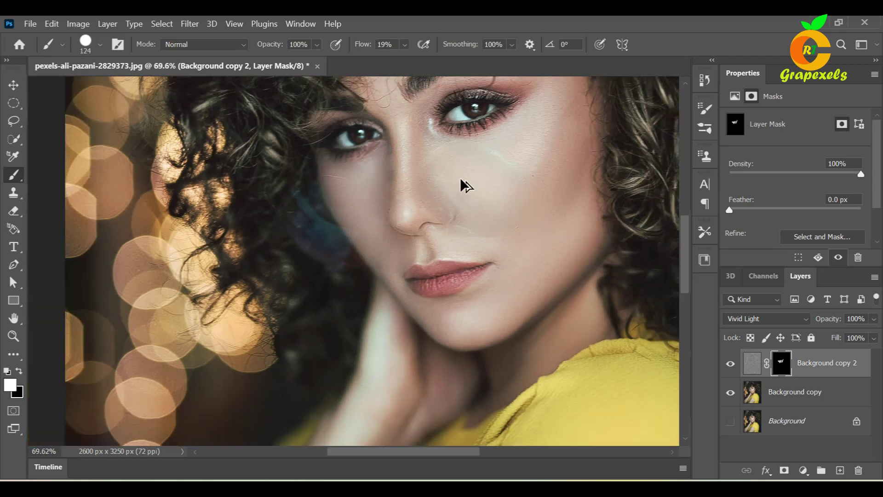
pyautogui.scroll(-3, 462, 184)
pyautogui.moveTo(464, 227)
pyautogui.mouseDown()
pyautogui.moveTo(465, 210)
pyautogui.moveTo(417, 234)
pyautogui.moveTo(454, 197)
pyautogui.moveTo(501, 191)
pyautogui.moveTo(519, 217)
pyautogui.moveTo(487, 227)
pyautogui.moveTo(539, 139)
pyautogui.mouseUp()
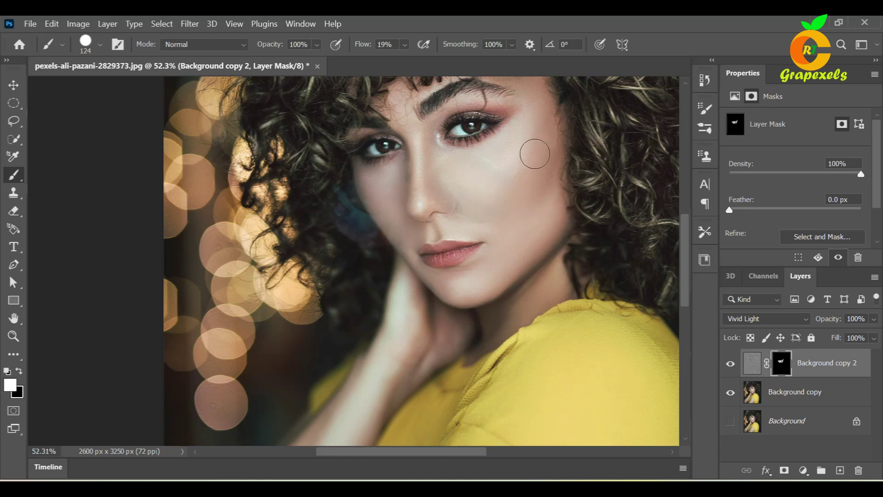
pyautogui.moveTo(493, 175); pyautogui.dragTo(482, 281)
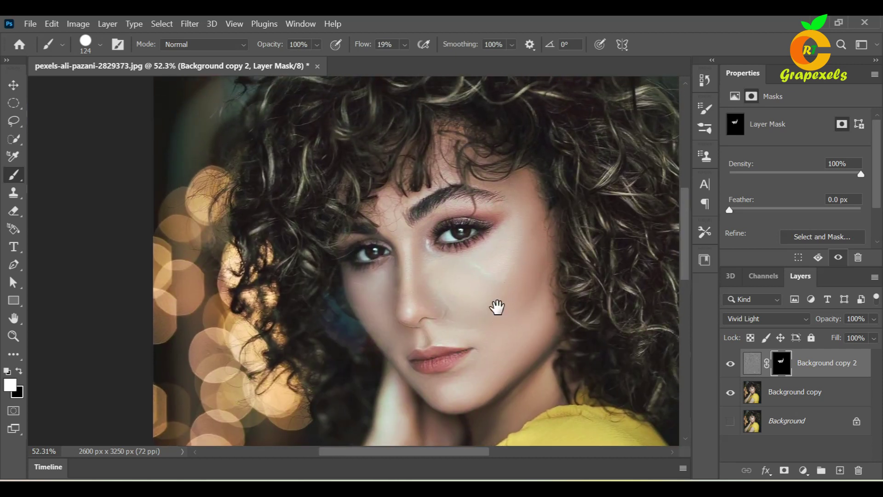
pyautogui.moveTo(497, 307); pyautogui.dragTo(501, 244)
pyautogui.moveTo(479, 196)
pyautogui.mouseDown()
pyautogui.moveTo(504, 177)
pyautogui.moveTo(521, 209)
pyautogui.moveTo(469, 285)
pyautogui.mouseUp()
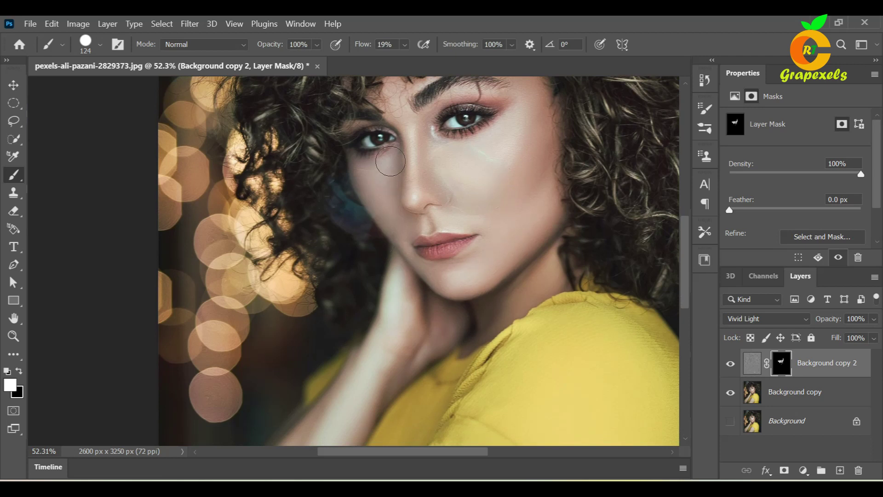
pyautogui.keyDown('alt'); pyautogui.scroll(-2, 476, 210); pyautogui.keyUp('alt')
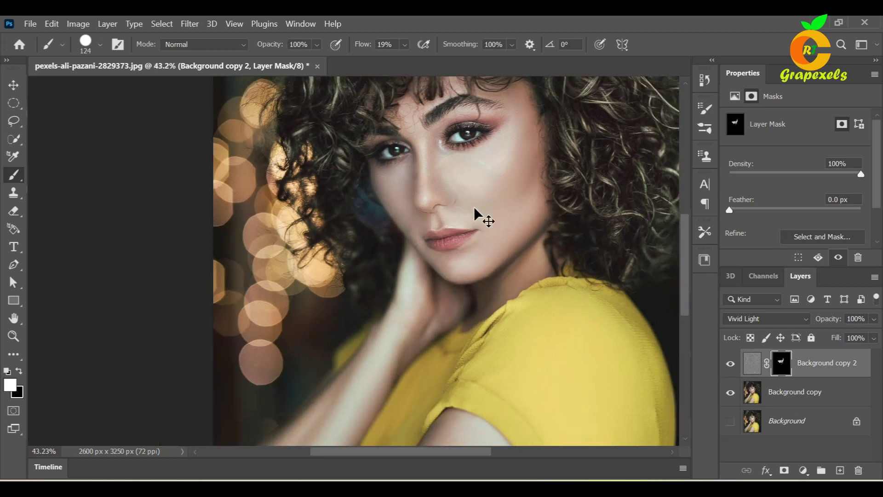
pyautogui.moveTo(489, 252); pyautogui.dragTo(394, 276)
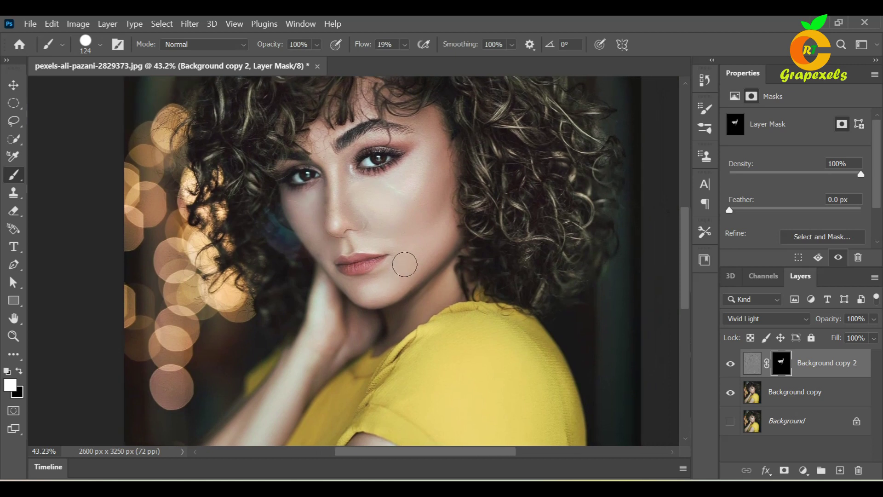
pyautogui.moveTo(421, 213); pyautogui.dragTo(412, 243)
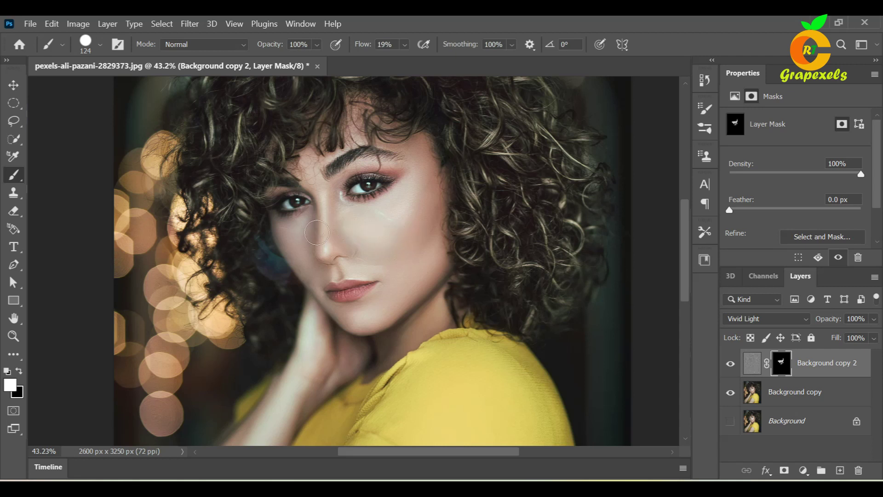
pyautogui.moveTo(420, 256); pyautogui.dragTo(419, 274)
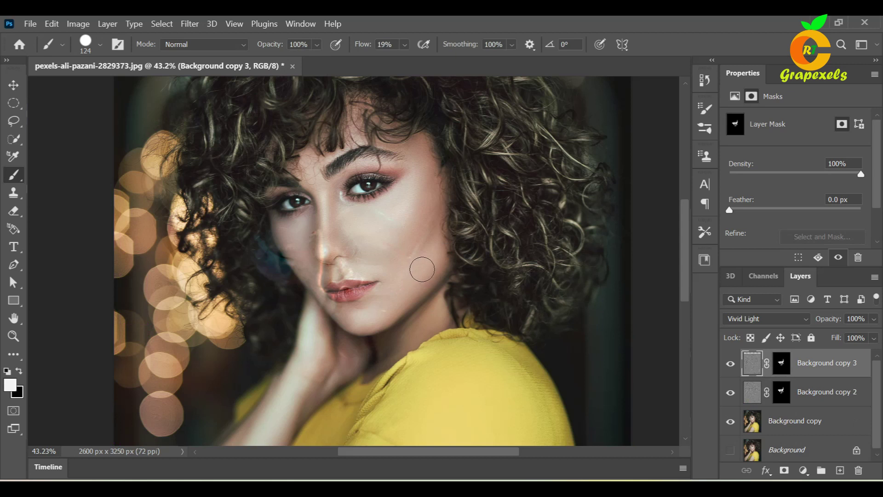
pyautogui.hotkey('ctrl', 'z')
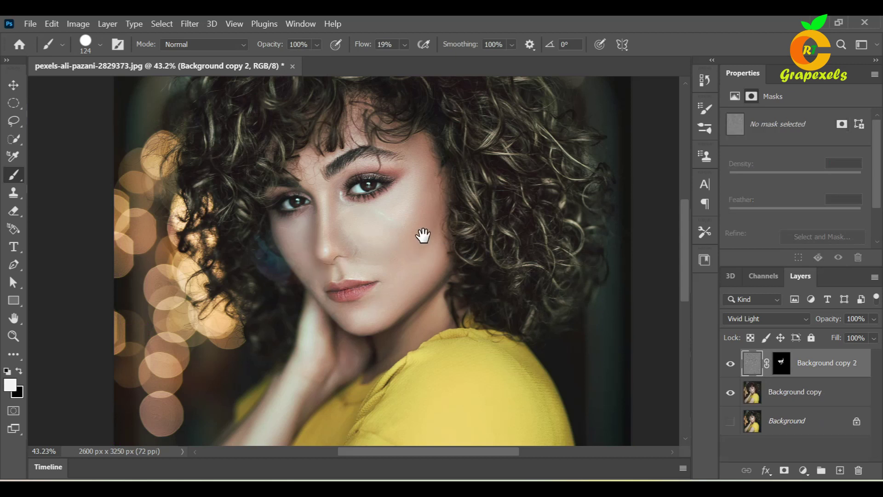
pyautogui.moveTo(422, 235); pyautogui.dragTo(420, 266)
pyautogui.scroll(1, 428, 260)
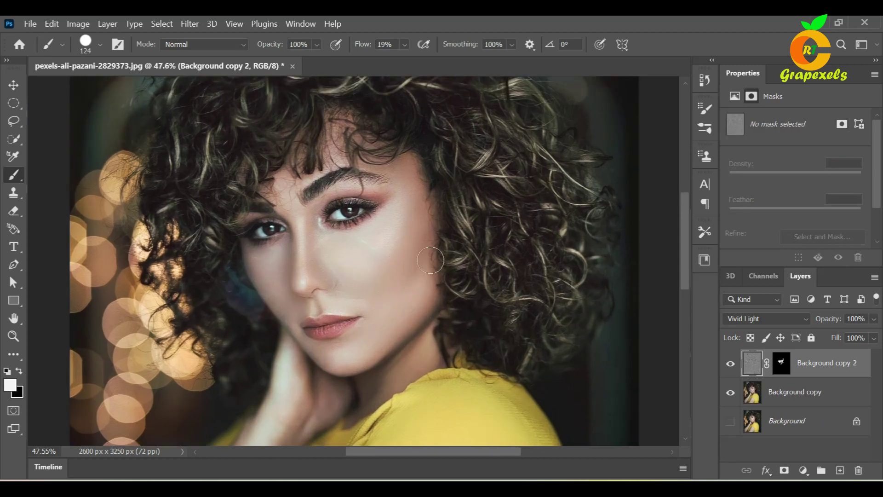
pyautogui.moveTo(429, 260); pyautogui.dragTo(424, 266)
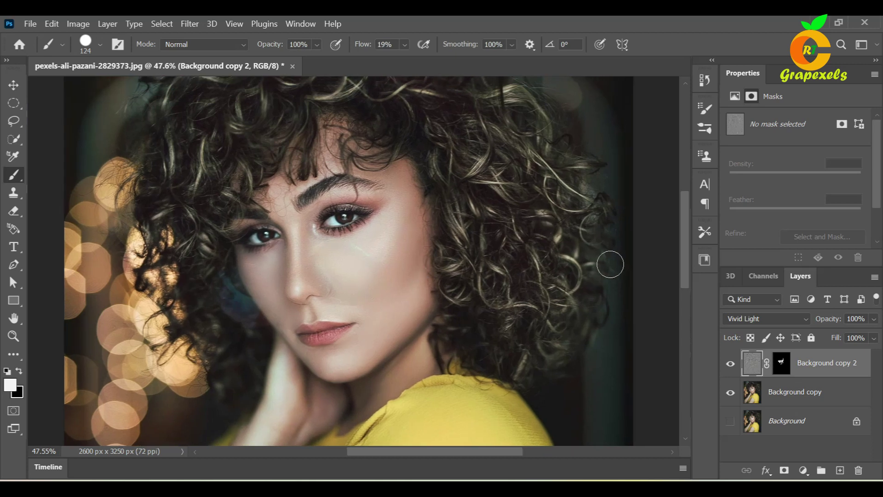
pyautogui.scroll(-5, 497, 267)
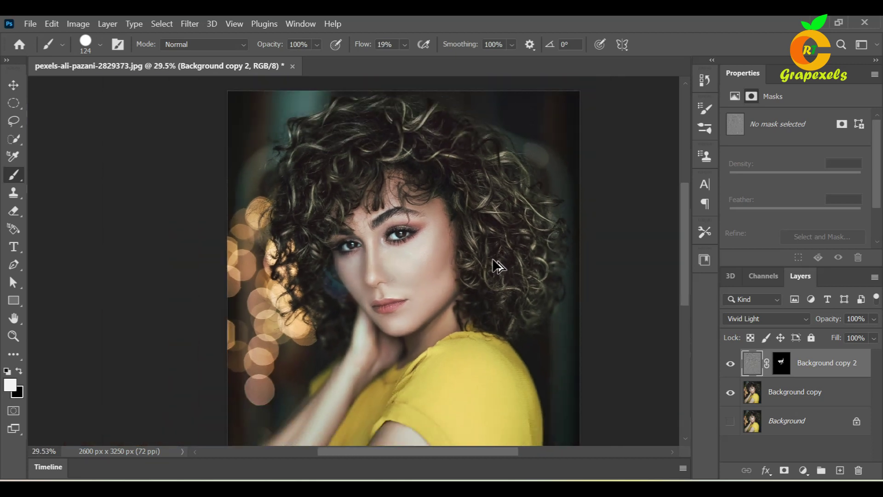
pyautogui.moveTo(446, 304); pyautogui.dragTo(386, 297)
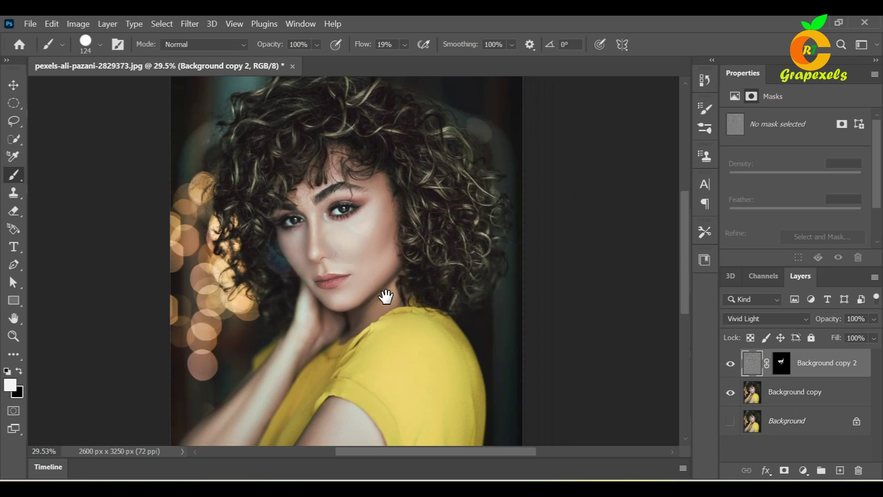
pyautogui.click(731, 421)
# Group Background copy and Background copy 2 into Group 1, with the original Background visible
pyautogui.keyDown('shift'); pyautogui.click(789, 397); pyautogui.keyUp('shift')
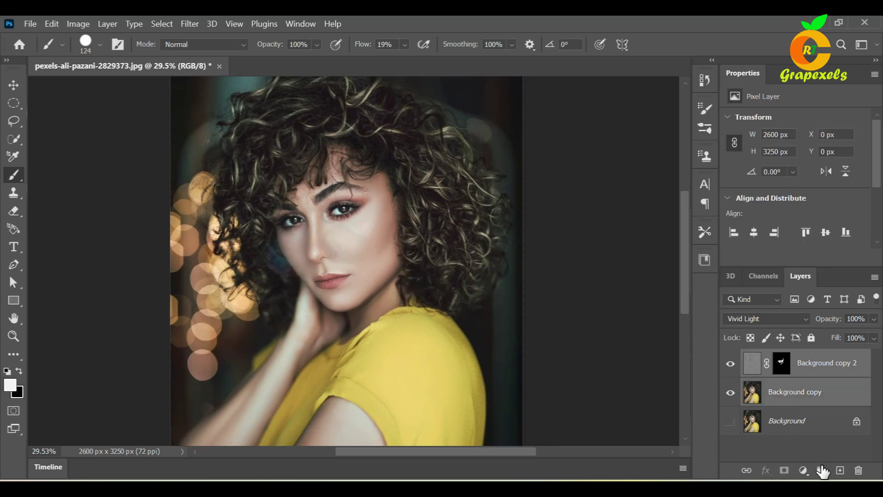
pyautogui.click(822, 469)
pyautogui.click(730, 380)
# Toggle Group 1's visibility to compare before and after, ending with the retouch shown
pyautogui.click(731, 358)
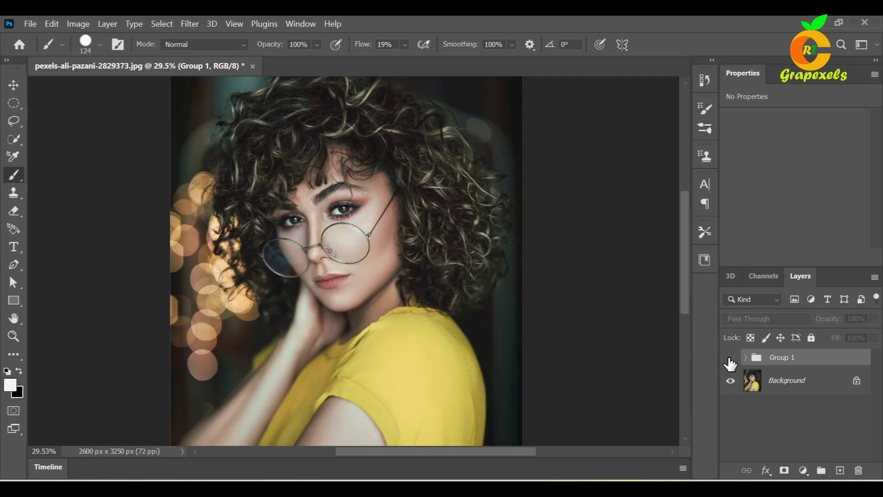
pyautogui.click(731, 358)
pyautogui.click(731, 363)
pyautogui.click(731, 359)
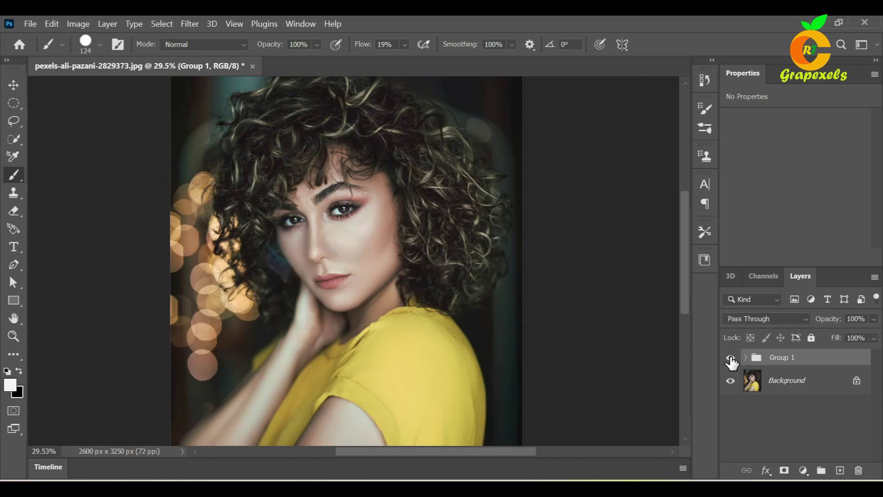